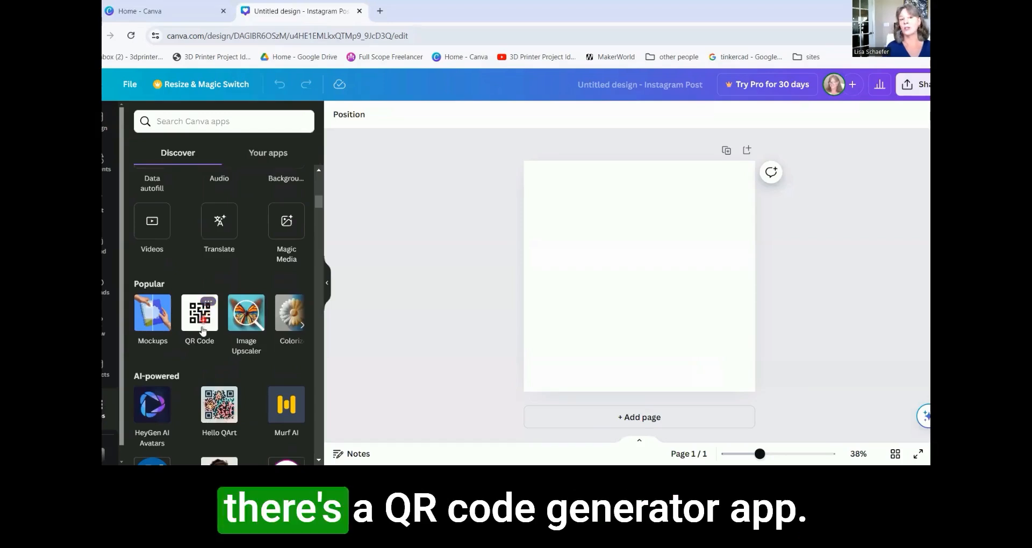
click(200, 330)
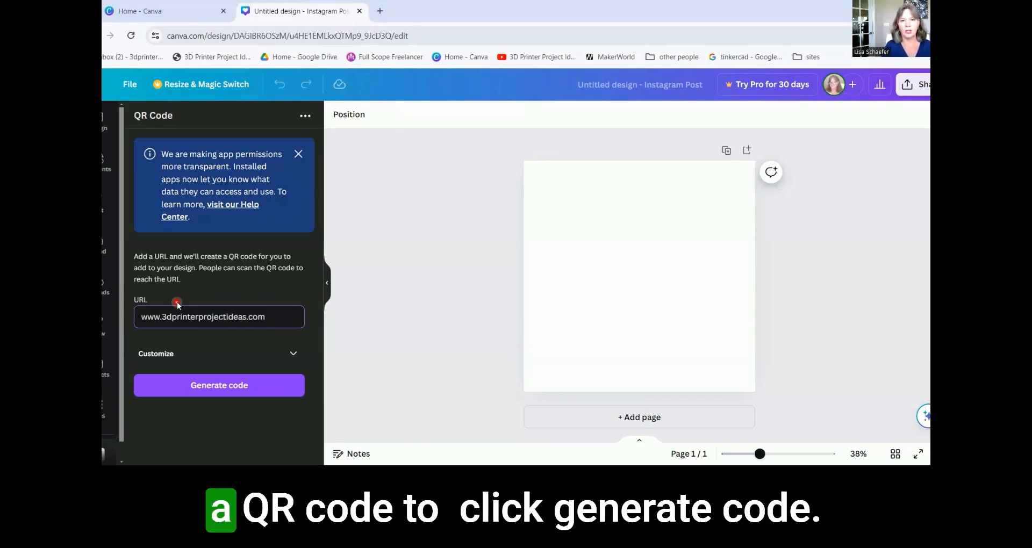
click(172, 387)
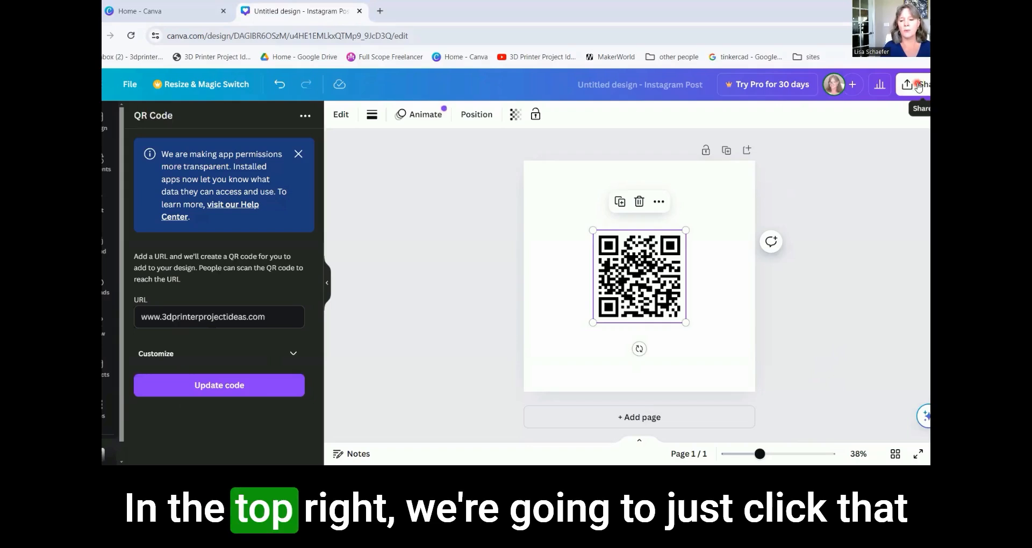
click(919, 86)
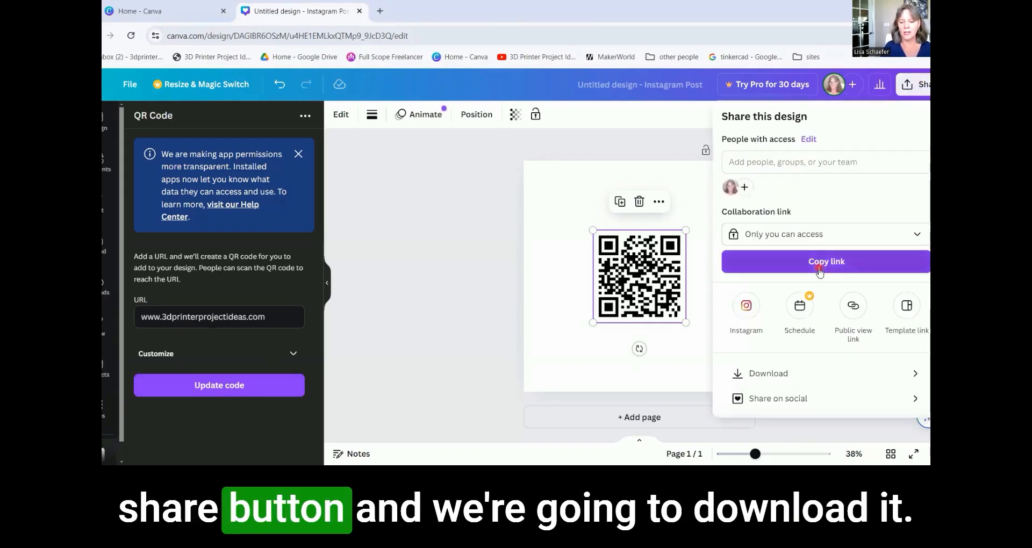
scroll(819, 275, down, 1)
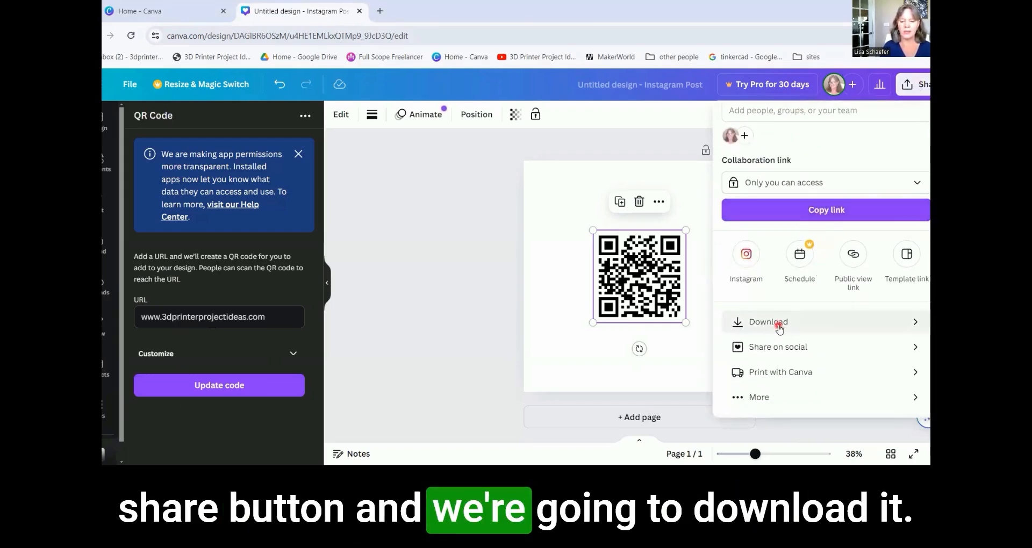
click(777, 323)
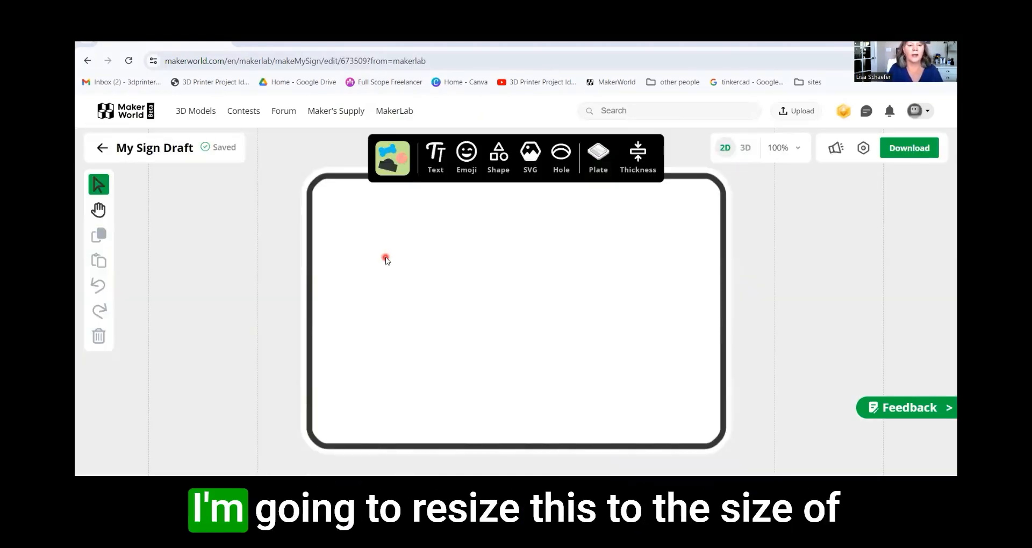
Step: Set the base plate's height to 50 mm
click(303, 391)
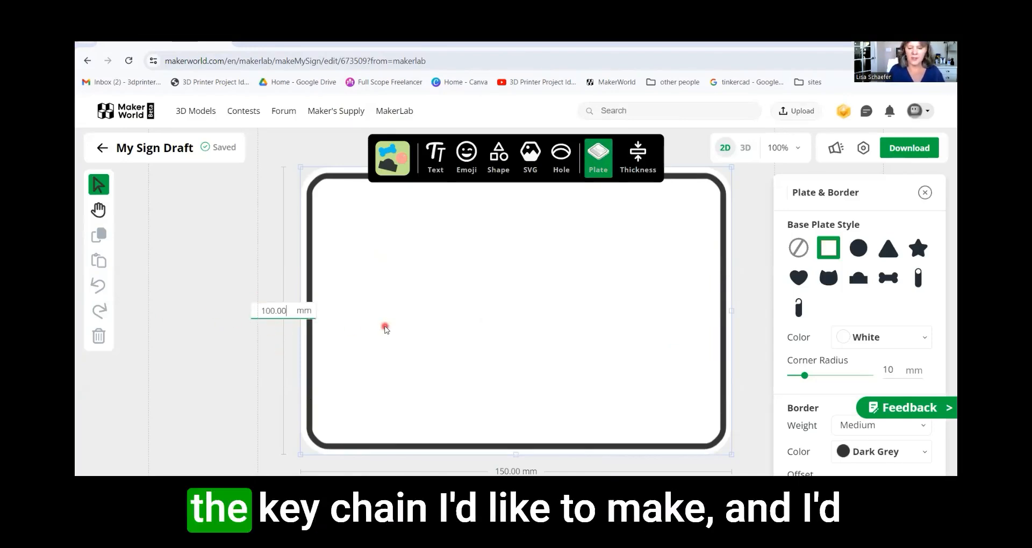
key(BackSpace)
key(BackSpace)
key(BackSpace)
key(BackSpace)
key(BackSpace)
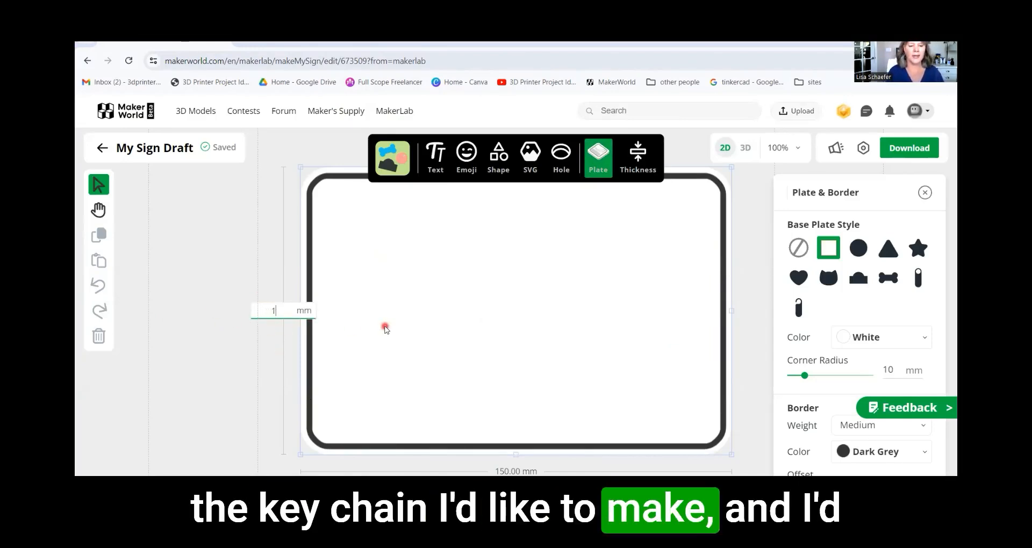
key(BackSpace)
text(50)
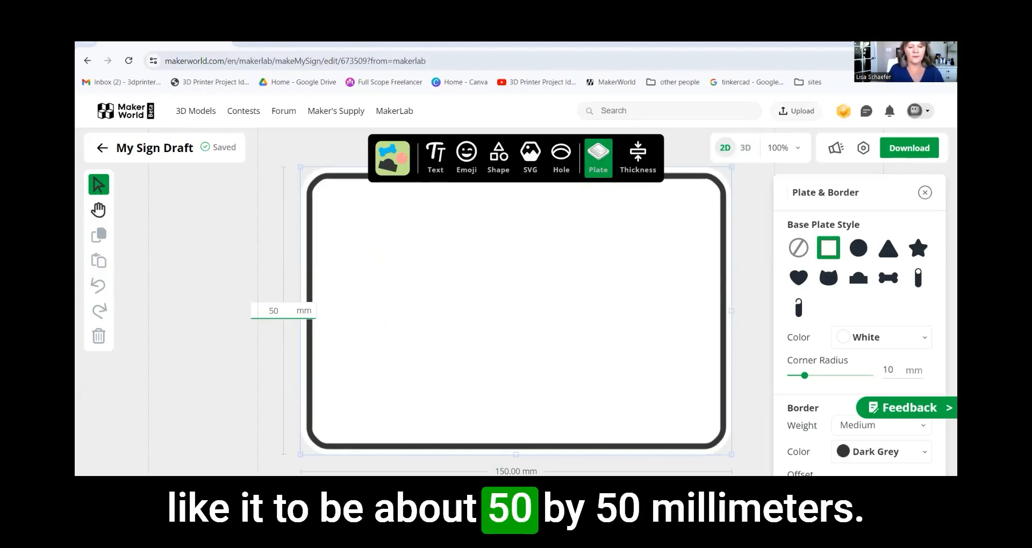
key(Return)
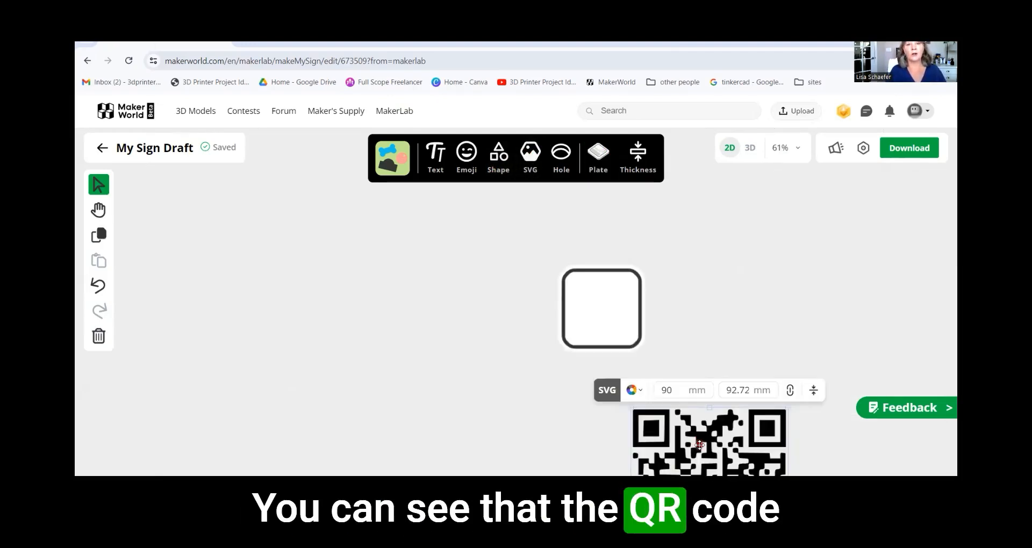
Step: Scale the QR code down to about 40 mm wide and place it centred on the base plate
drag(700, 444, 710, 229)
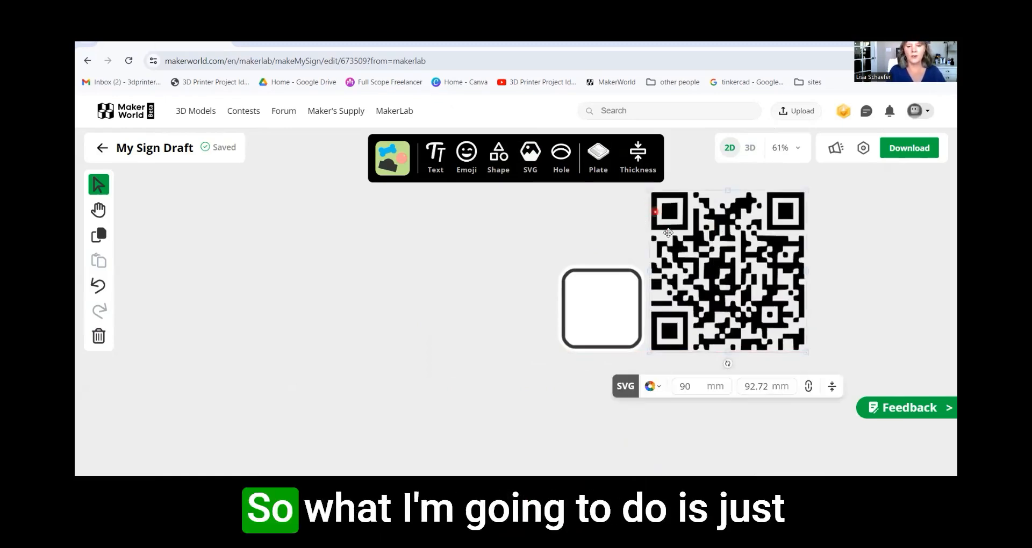
drag(649, 190, 736, 282)
drag(748, 315, 601, 312)
click(576, 285)
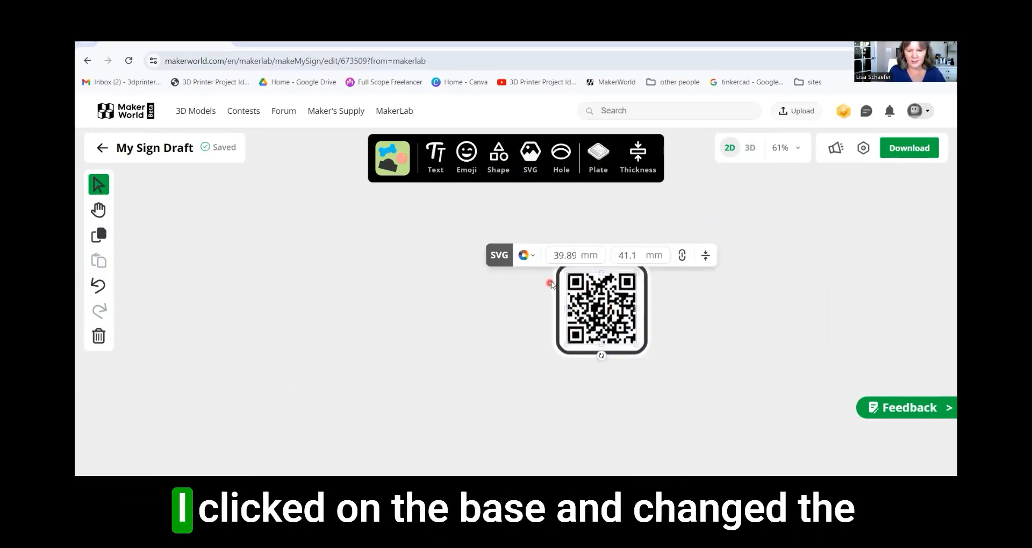
Step: Resize the base plate to 50 by 50 mm and shrink the QR code to about 36.6 mm wide, keeping a white margin
click(558, 283)
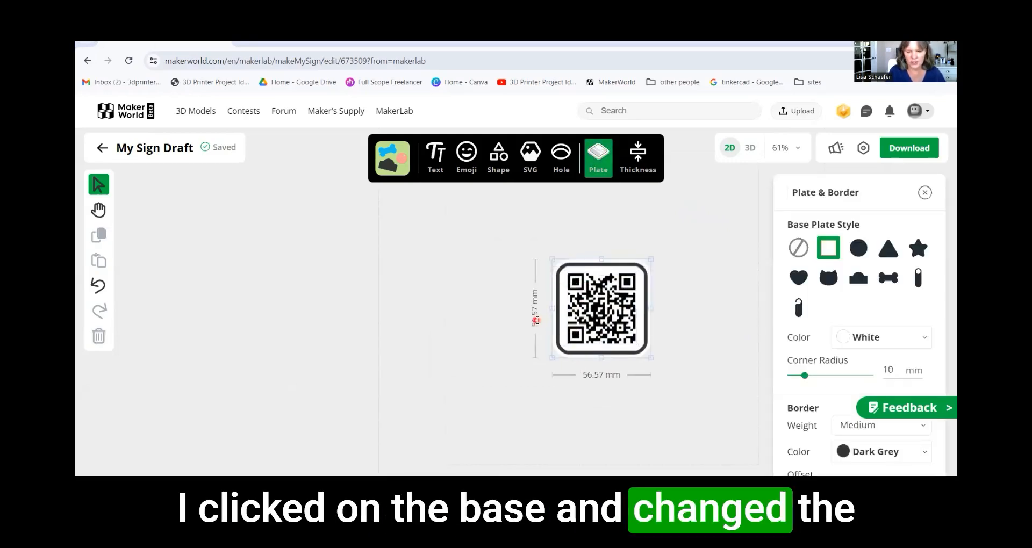
key(BackSpace)
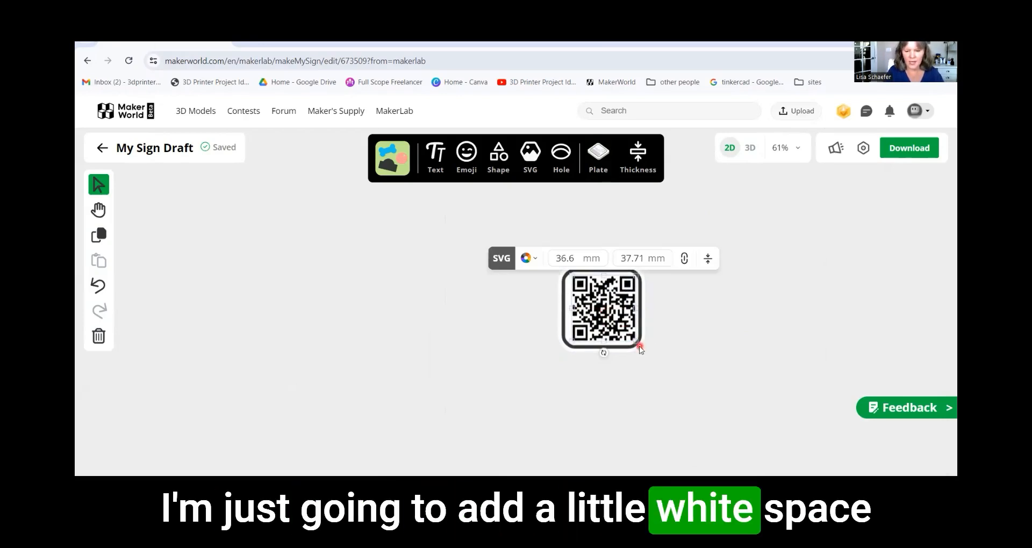
click(639, 349)
click(640, 346)
click(634, 341)
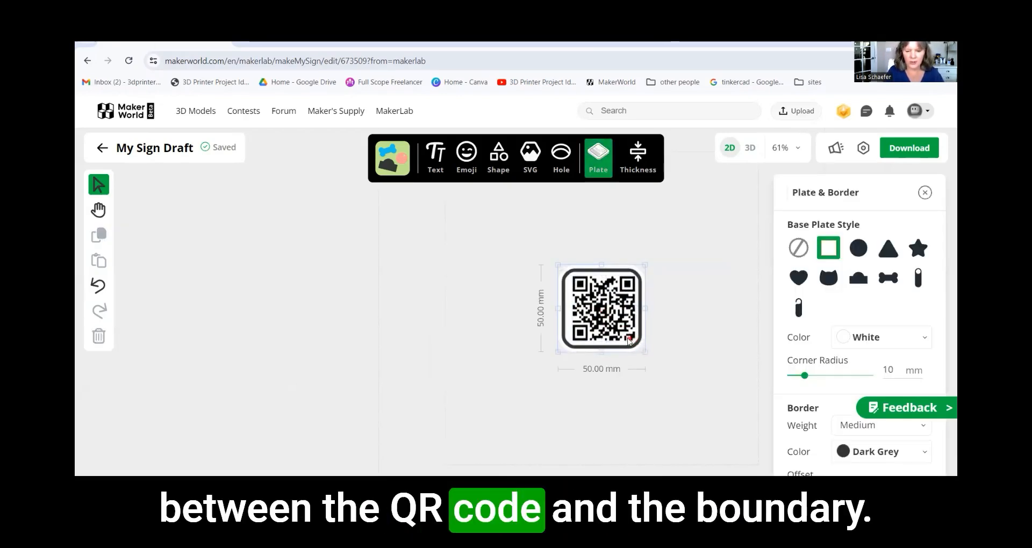
click(617, 329)
click(826, 299)
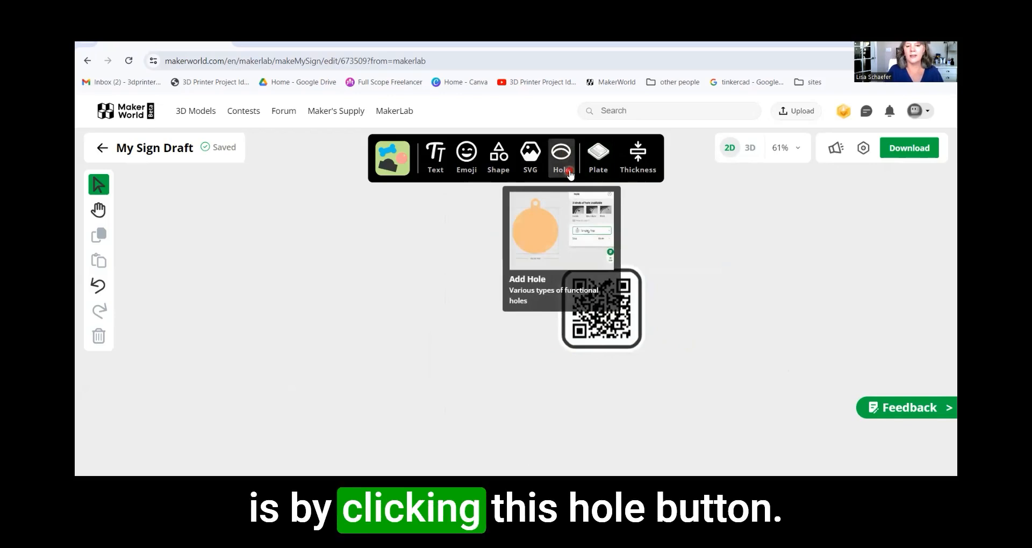
Step: Add a 4 mm boundary hole to the plate in the Single - Top Left position
click(568, 172)
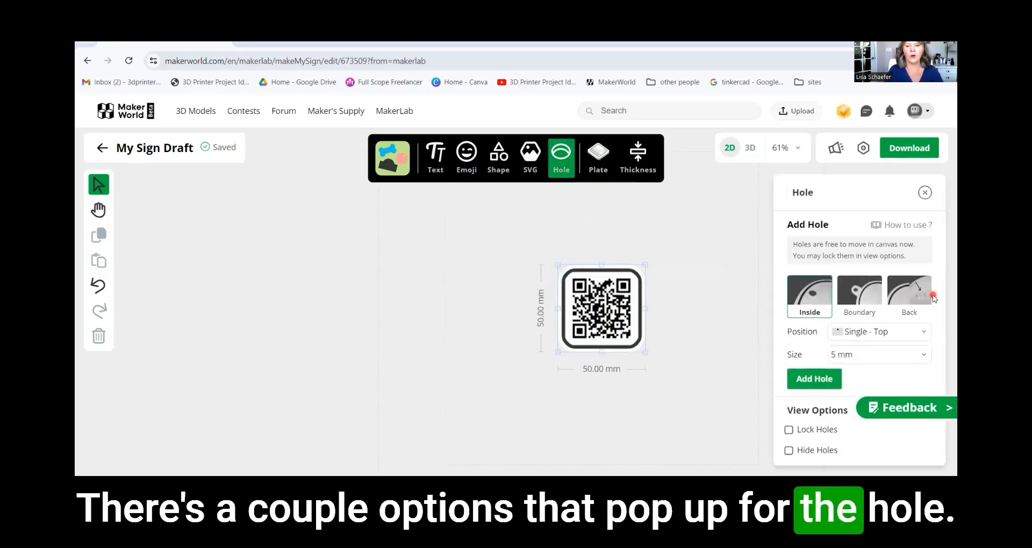
click(858, 293)
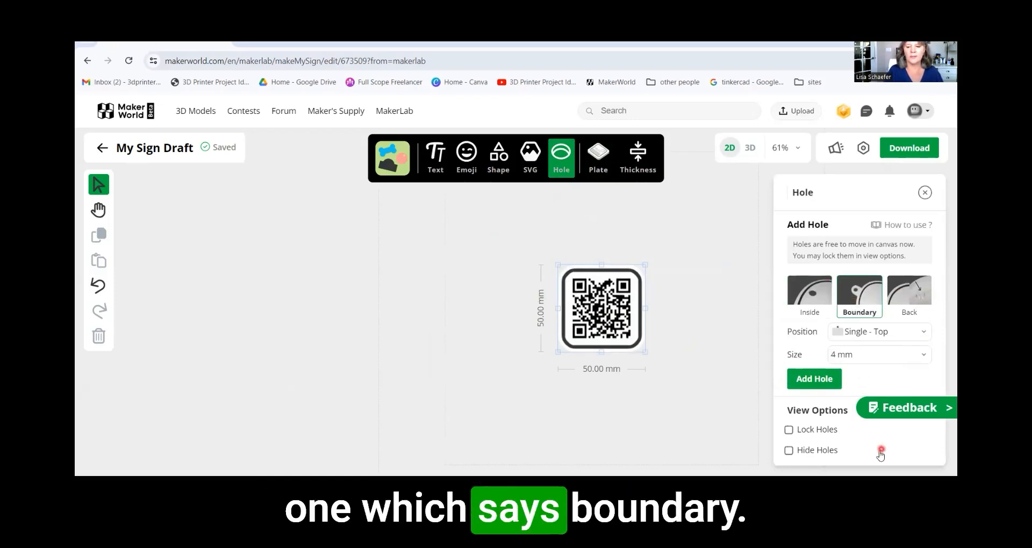
click(878, 340)
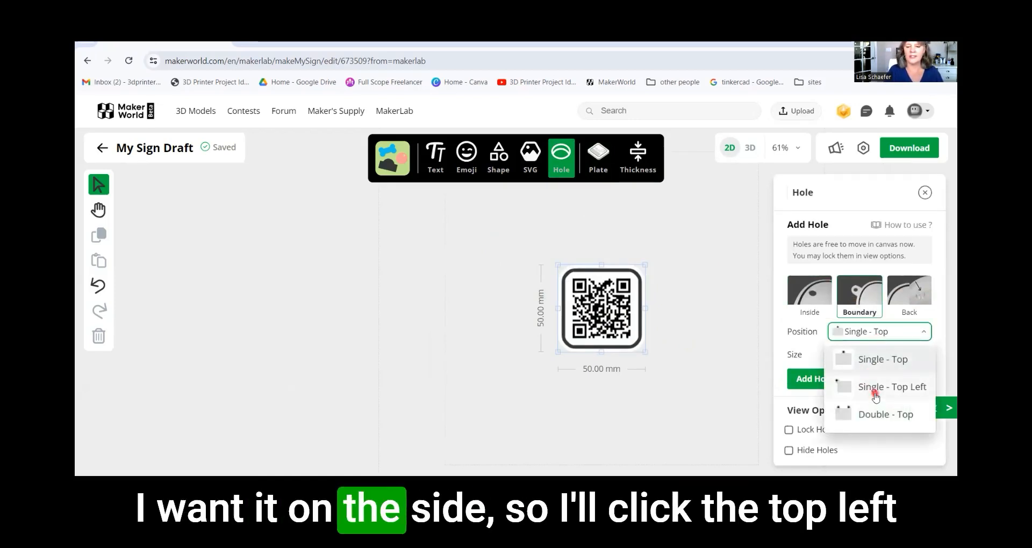
click(875, 392)
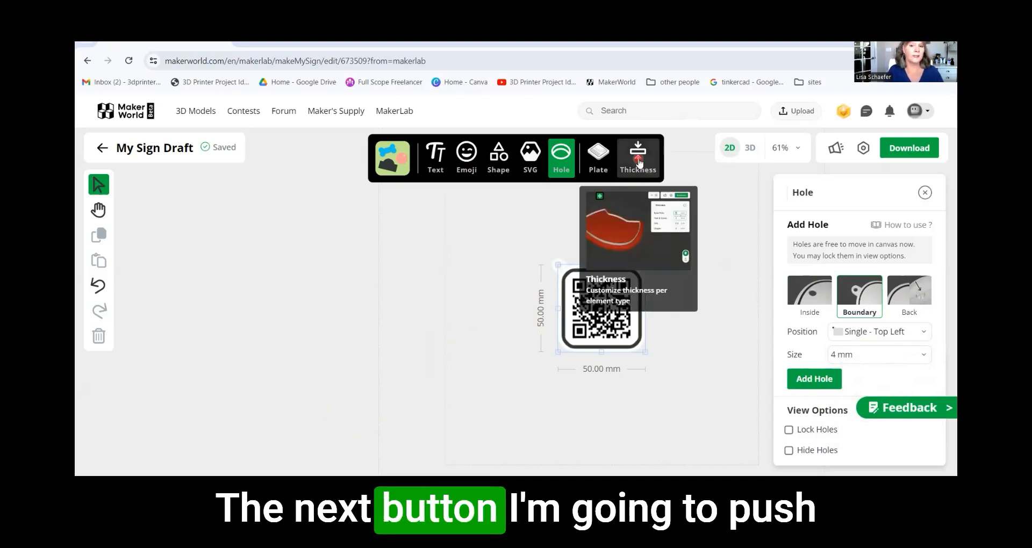
Step: Set the thickness of SVG elements to 0.8 mm
click(641, 161)
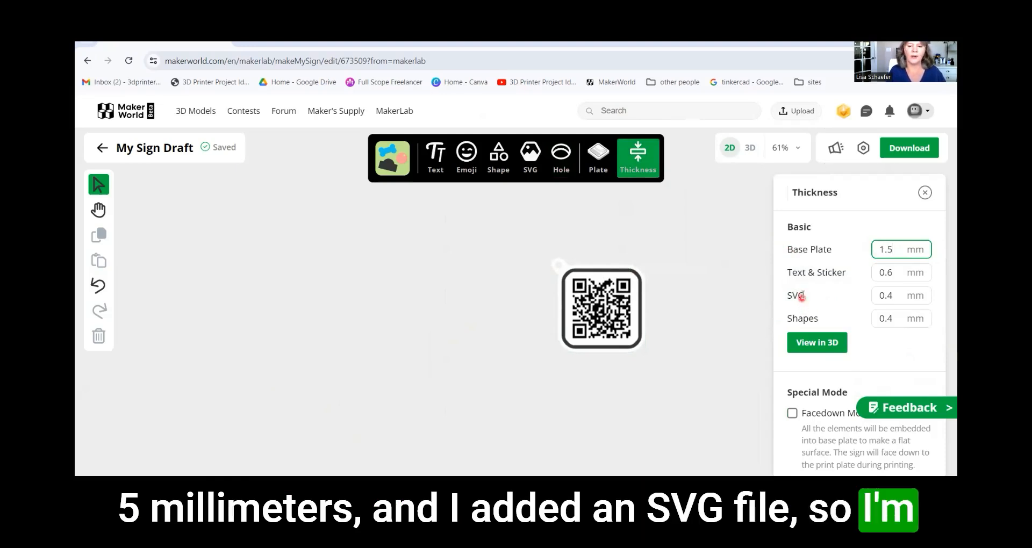
click(891, 296)
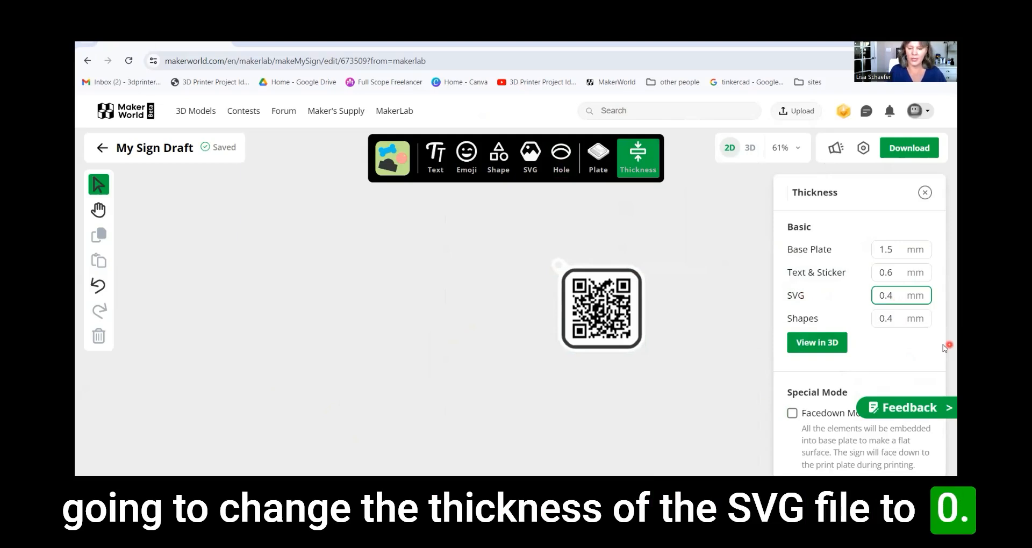
key(BackSpace)
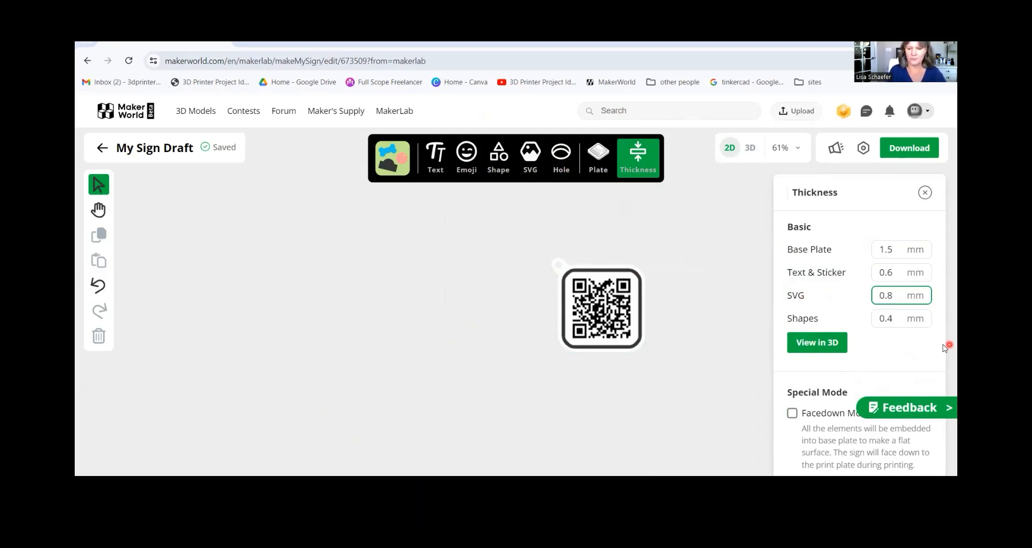
Step: Show the keychain in 3D and start downloading the model
click(817, 343)
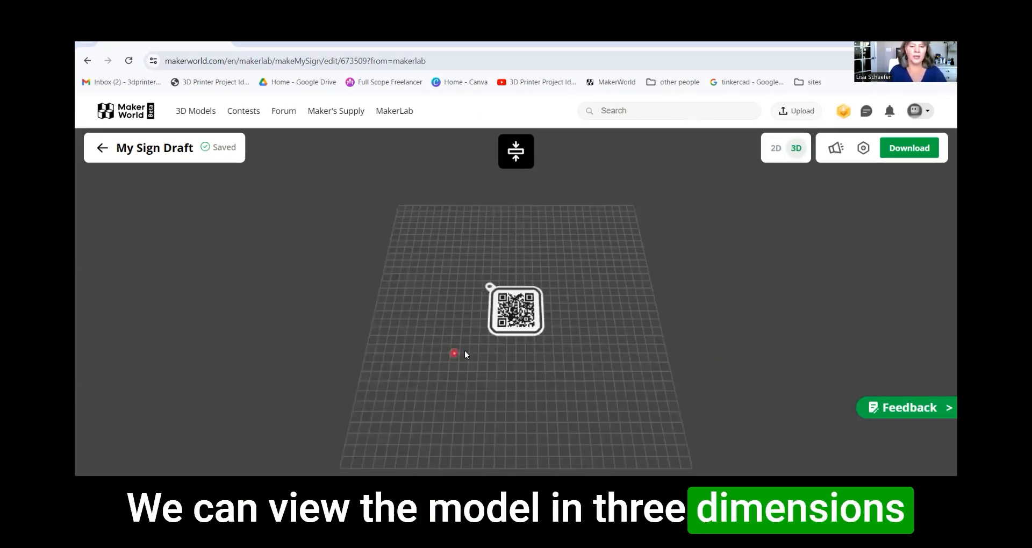
drag(500, 344, 611, 330)
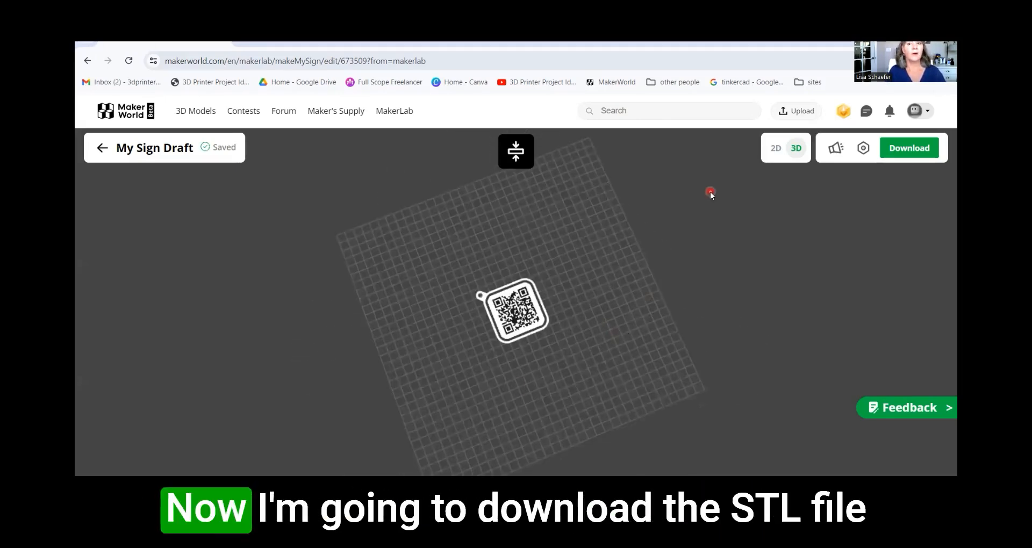
click(908, 153)
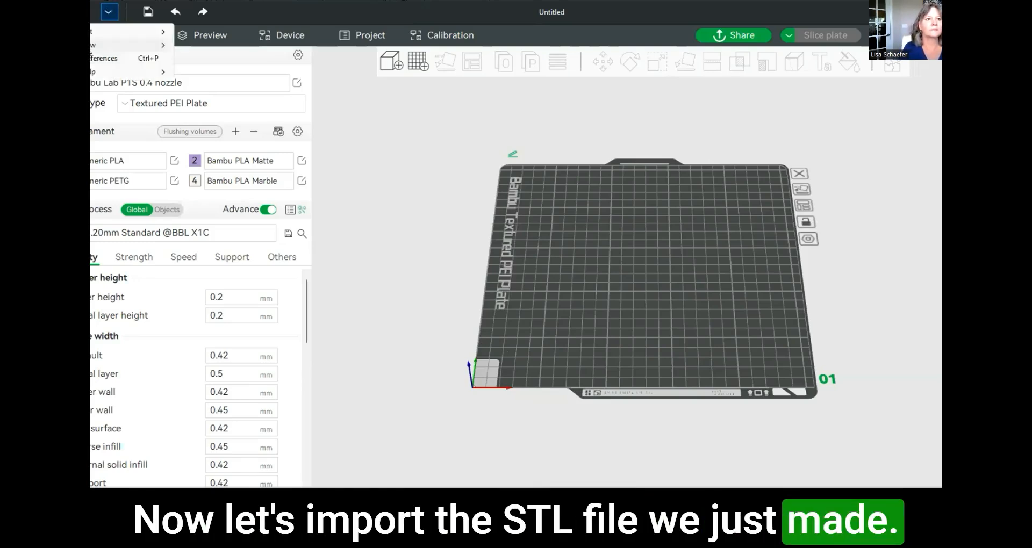
Step: Switch to Bambu Studio and import QR code keychain.stl onto the empty build plate
click(91, 11)
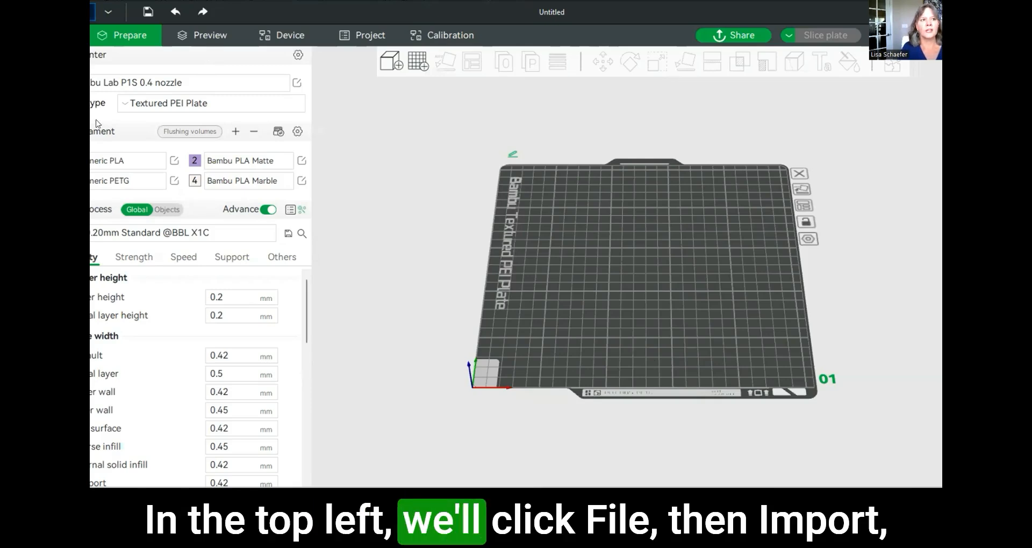
click(93, 11)
mouse_move(151, 103)
click(288, 103)
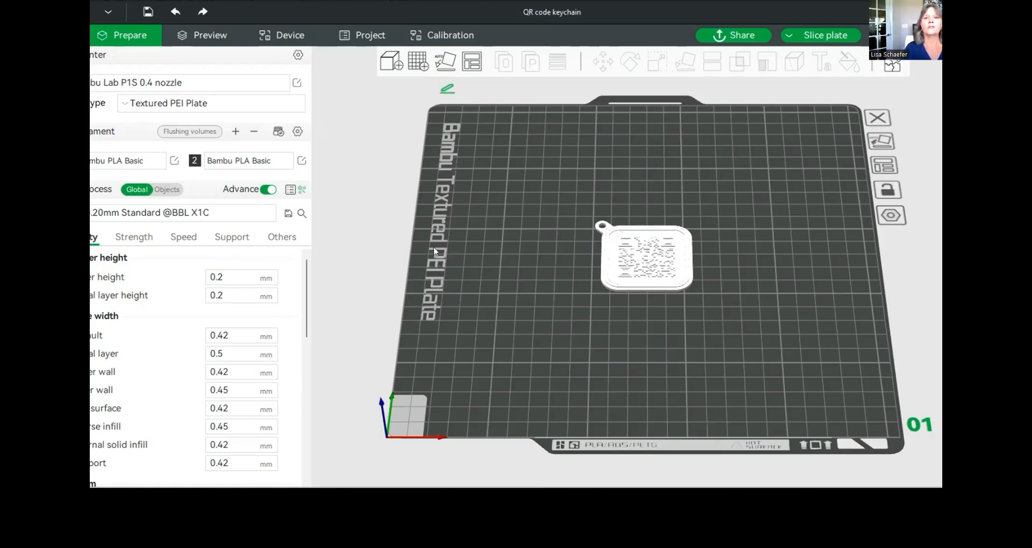
Step: Slice the plate with the keychain, then collapse the line type legend and dismiss the slicing notice
drag(672, 324, 672, 302)
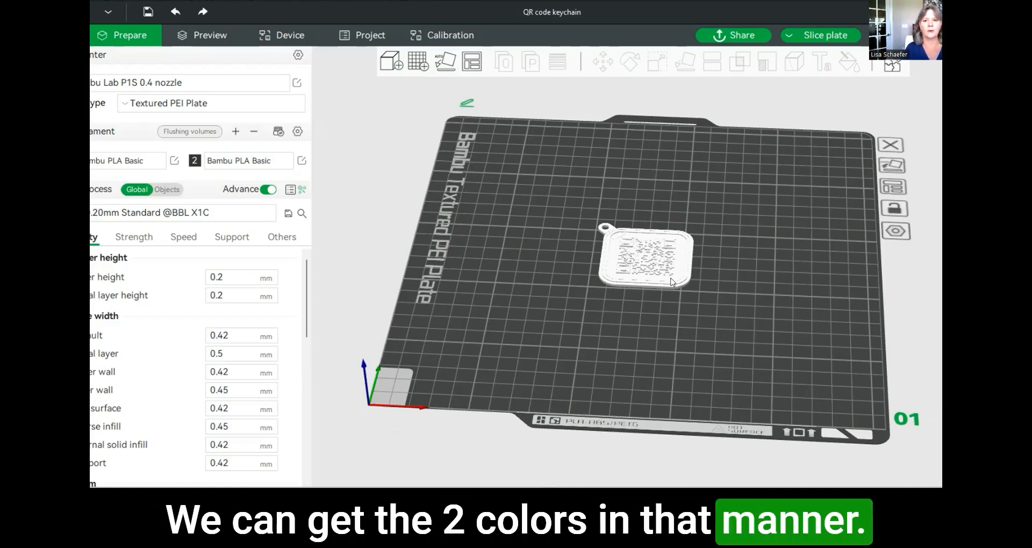
click(672, 251)
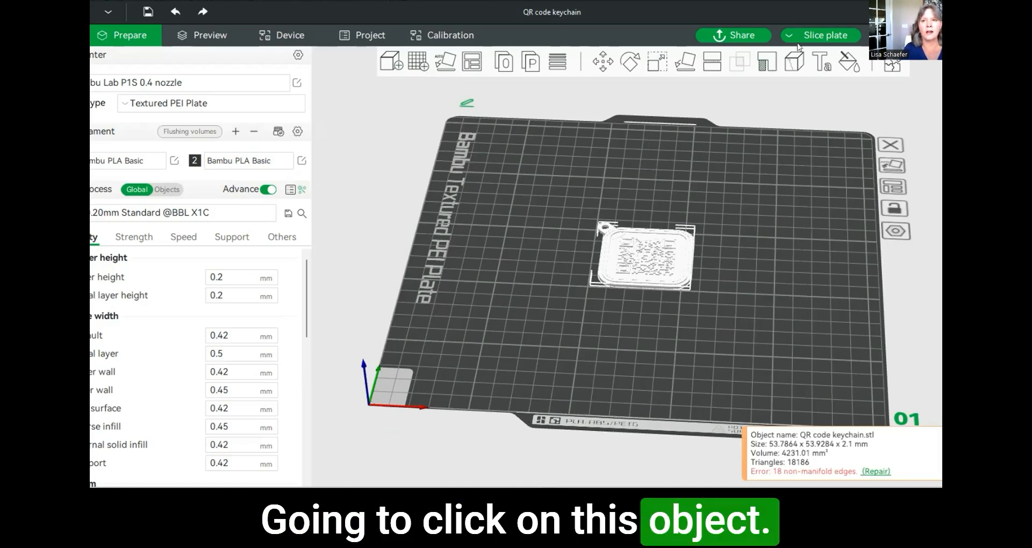
click(821, 35)
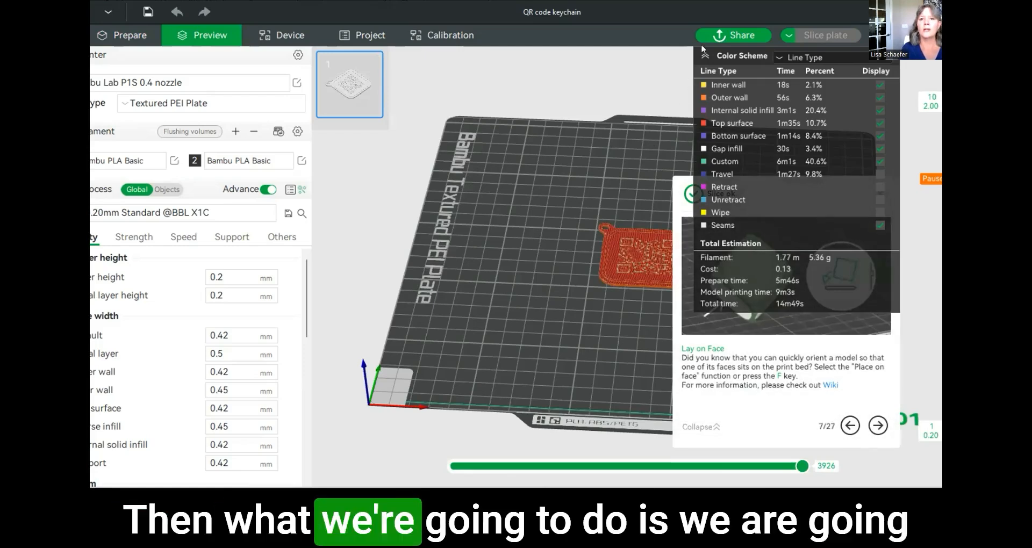
click(706, 56)
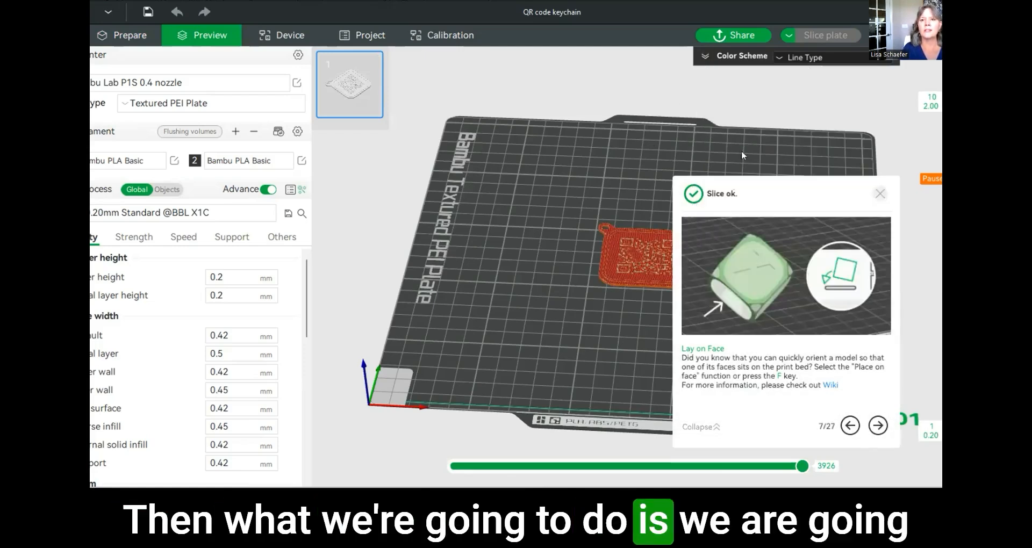
click(879, 195)
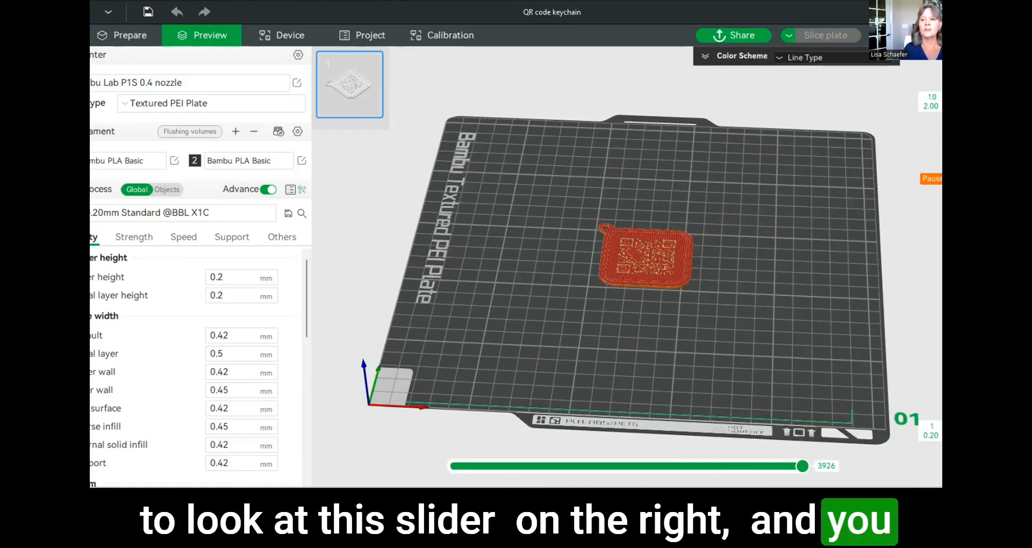
Step: Inspect the sliced keychain's build-up from layer 1 to layer 8, at a height of 1.60 mm
click(938, 180)
drag(938, 180, 933, 403)
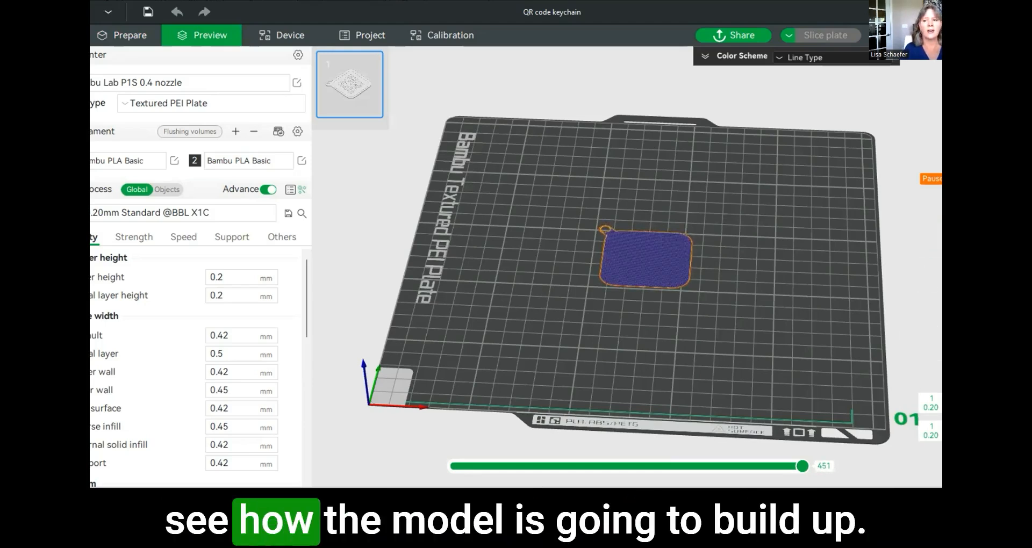
drag(933, 403, 933, 235)
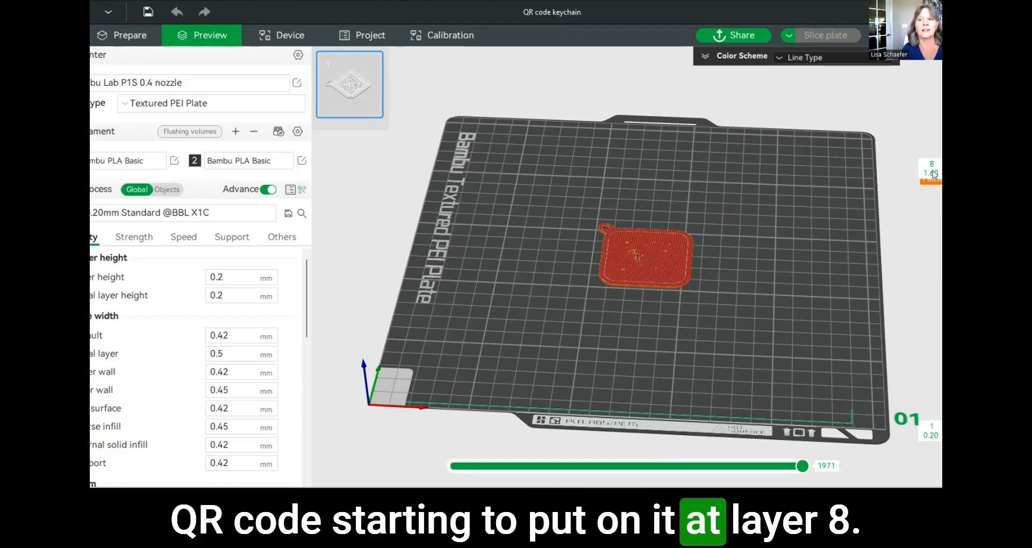
mouse_move(953, 179)
mouse_down()
mouse_move(952, 113)
mouse_move(953, 179)
mouse_up()
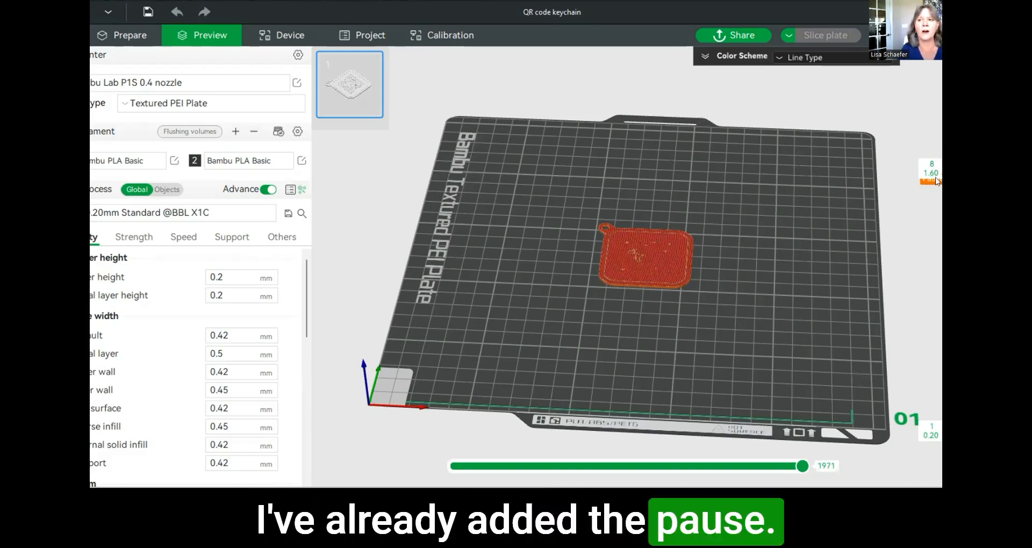